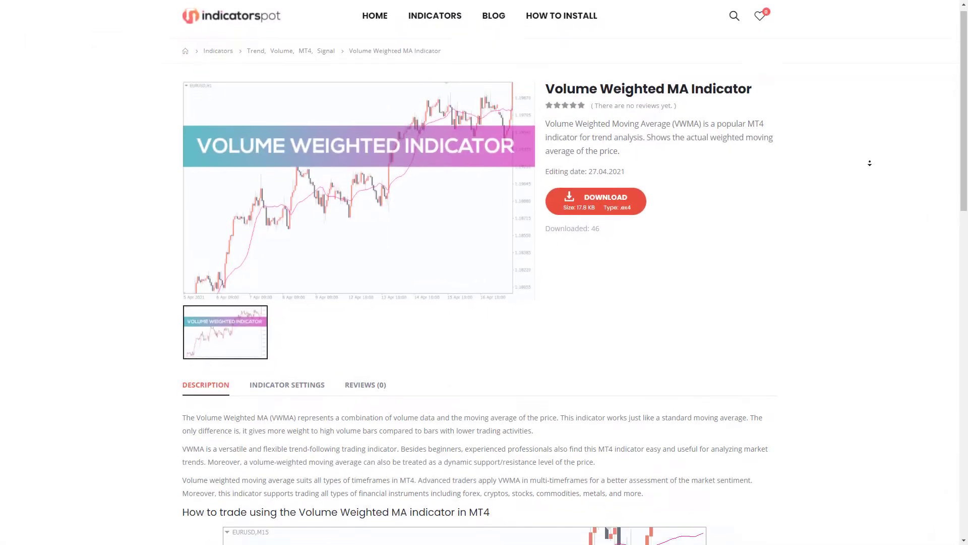
pyautogui.scroll(-3, 869, 170)
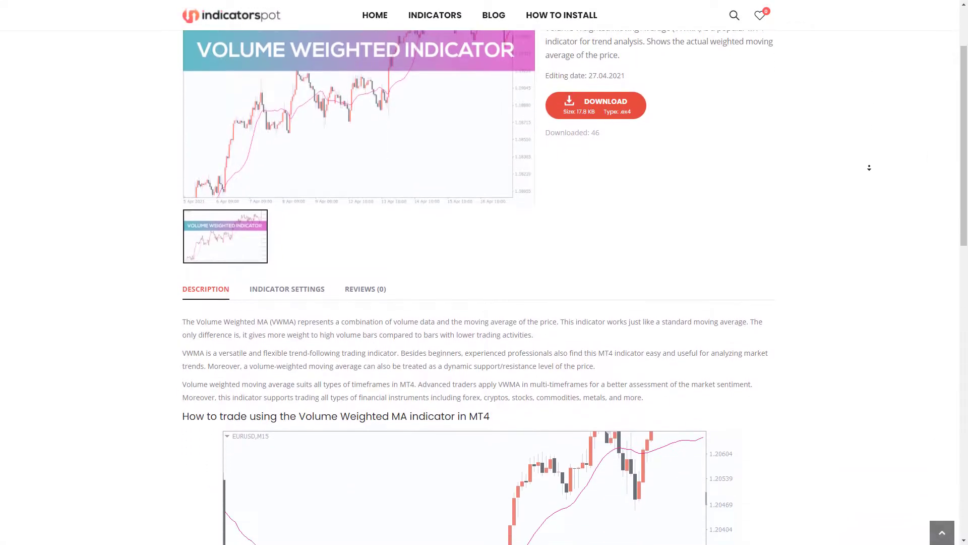
pyautogui.scroll(-3, 869, 170)
pyautogui.scroll(-3, 869, 178)
pyautogui.scroll(-3, 870, 181)
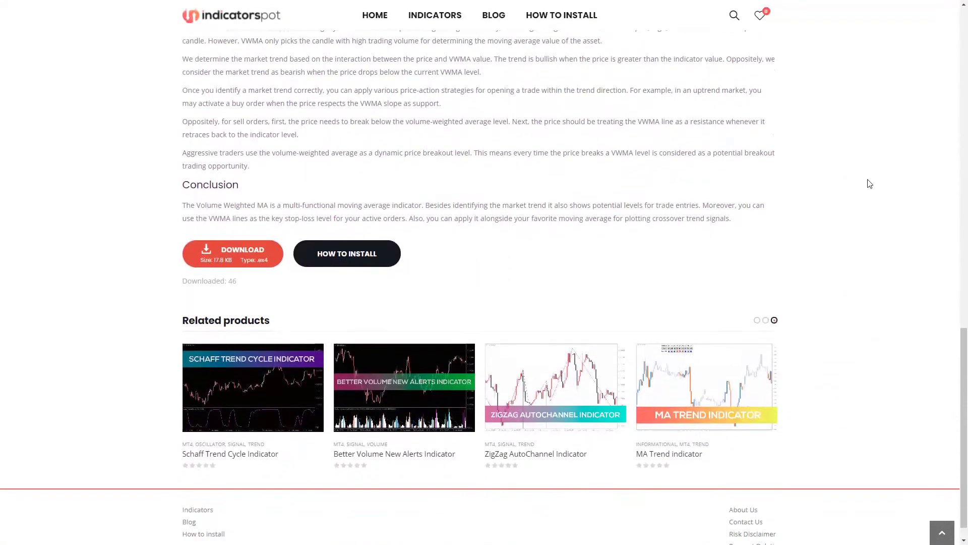
# Download the Volume Weighted MA .ex4 file from the indicatorspot product page.
pyautogui.click(242, 259)
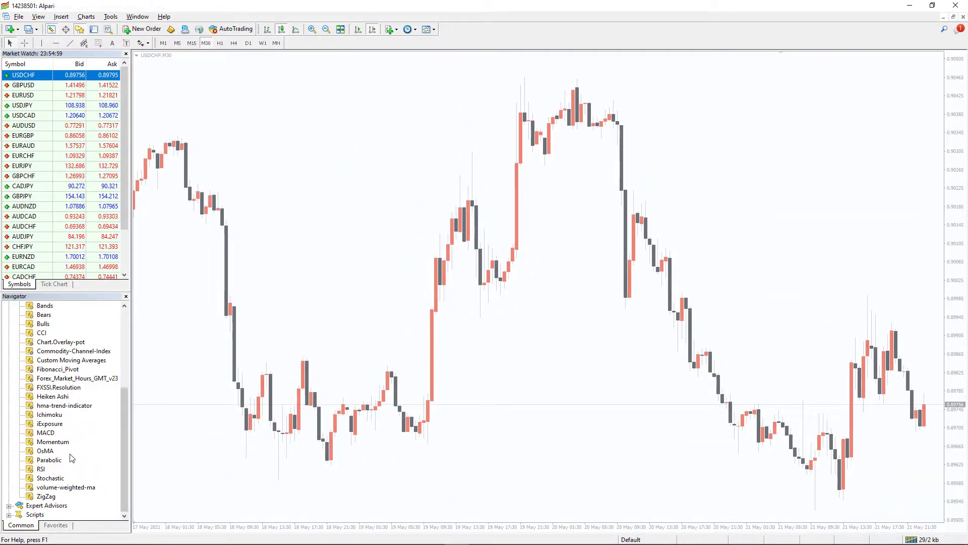
# Attach volume-weighted-ma from Navigator to the USDCHF M30 chart and confirm its settings.
pyautogui.click(50, 488)
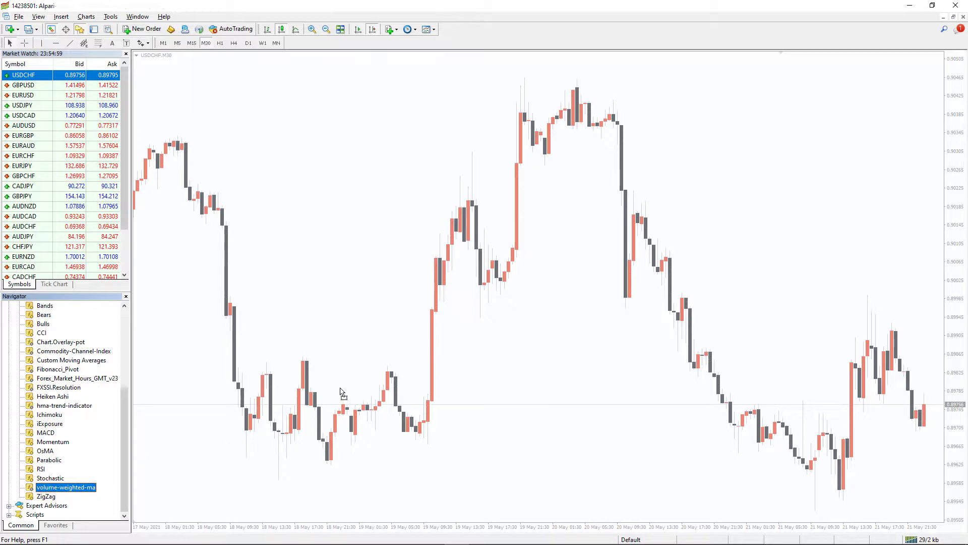
pyautogui.moveTo(507, 358); pyautogui.dragTo(507, 358)
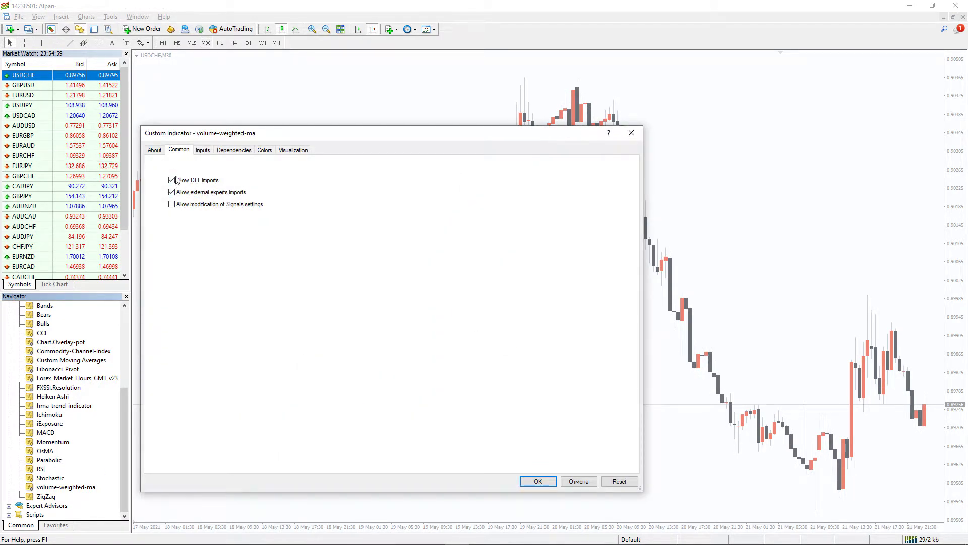
pyautogui.click(536, 482)
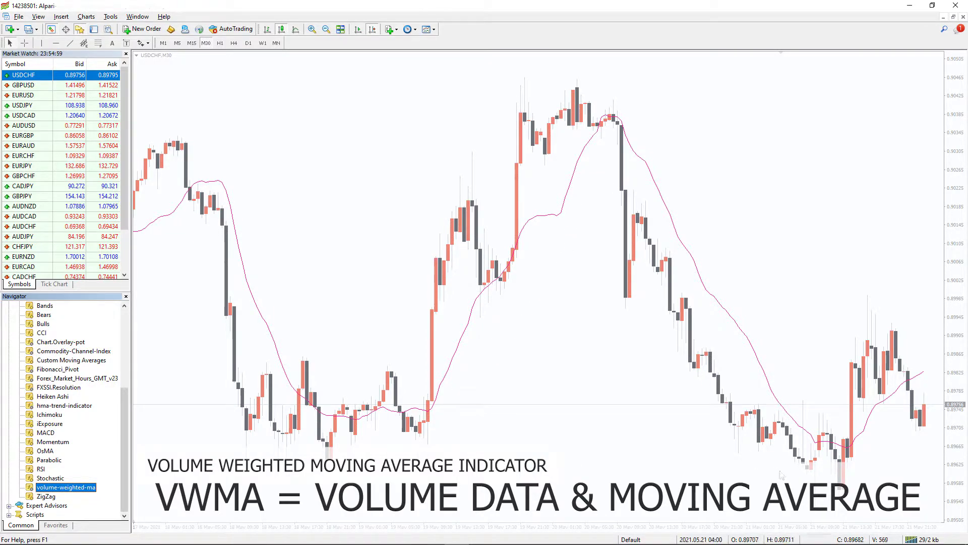
pyautogui.scroll(-10, 411, 394)
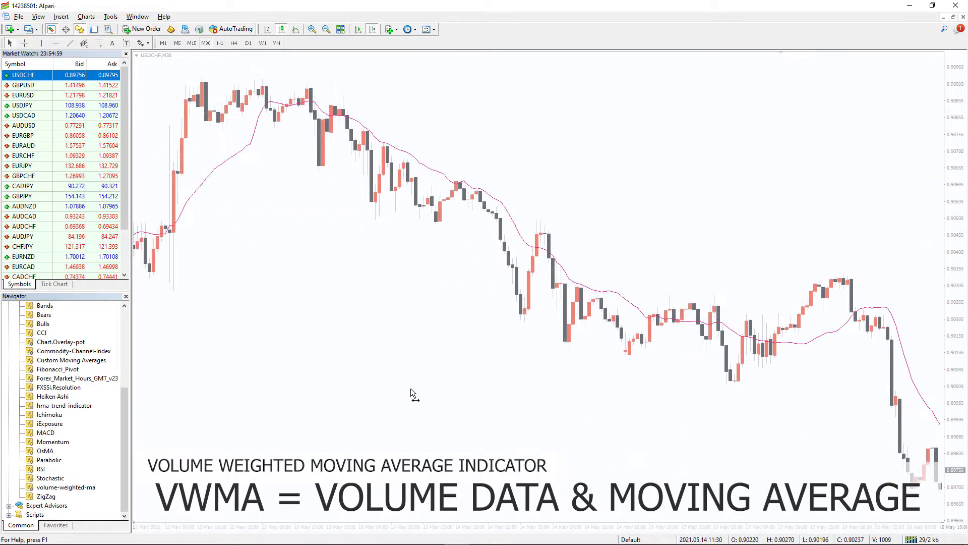
pyautogui.scroll(-5, 411, 395)
pyautogui.scroll(-5, 454, 396)
pyautogui.scroll(-5, 497, 399)
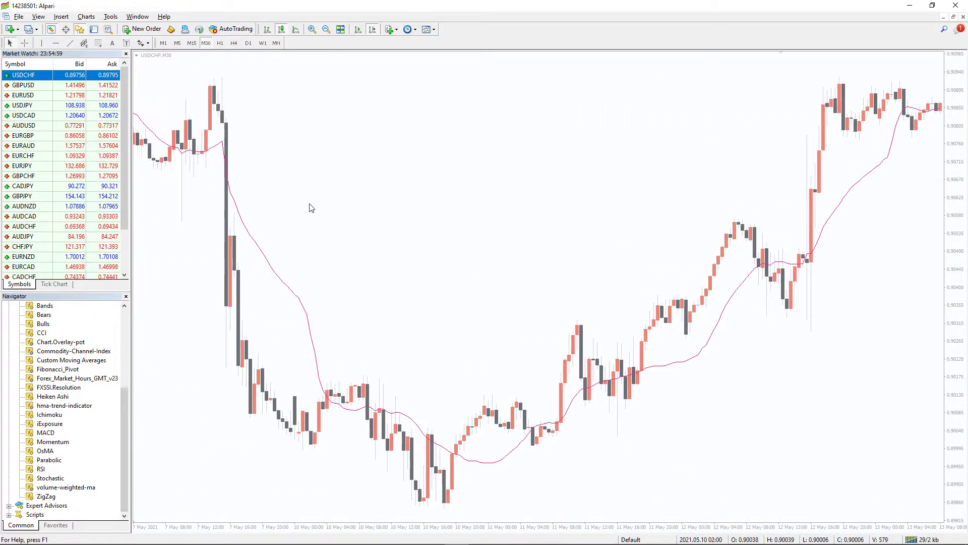
pyautogui.scroll(-10, 424, 220)
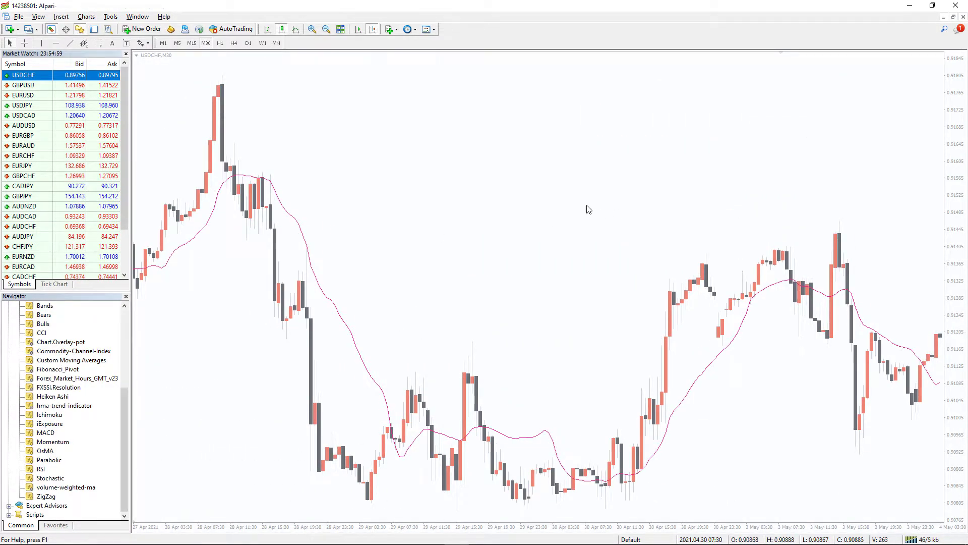
pyautogui.scroll(-3, 260, 144)
pyautogui.scroll(-3, 284, 146)
pyautogui.scroll(-3, 300, 147)
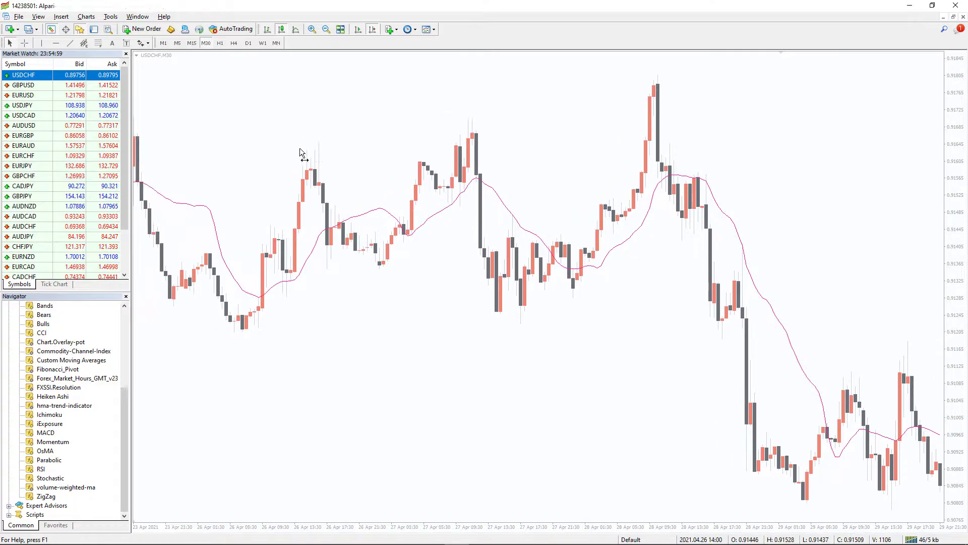
pyautogui.scroll(-3, 311, 148)
pyautogui.scroll(-3, 311, 149)
pyautogui.scroll(-3, 318, 147)
pyautogui.scroll(-3, 323, 147)
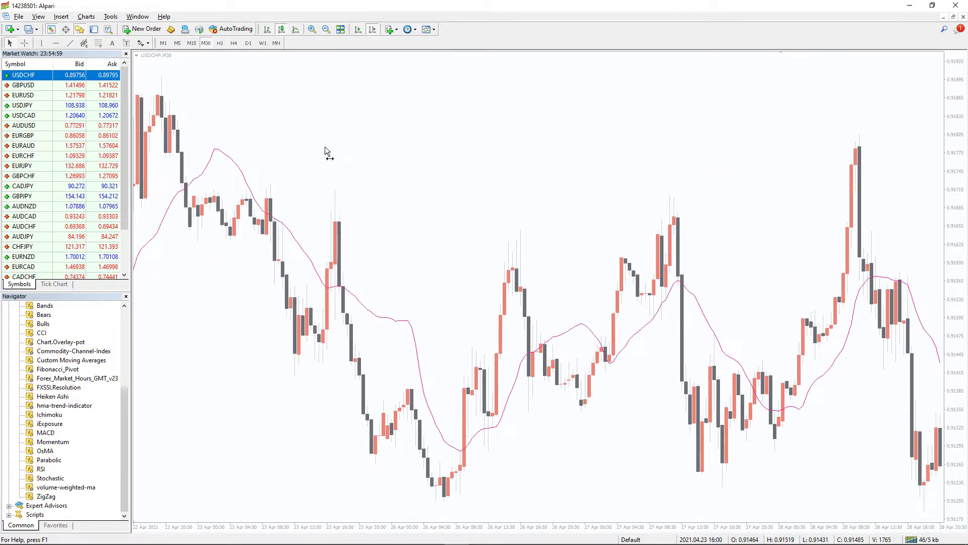
pyautogui.scroll(-3, 325, 146)
# Annotate the chart with green strokes on rising candles and red strokes on falling candles.
pyautogui.hotkey('ctrl', 'shift', '1')
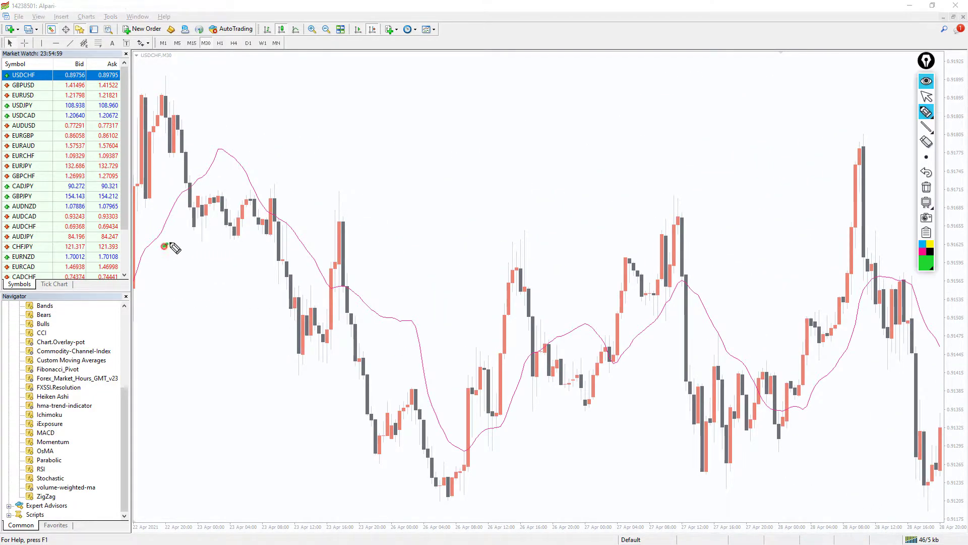
pyautogui.moveTo(162, 246)
pyautogui.mouseDown()
pyautogui.moveTo(224, 174)
pyautogui.moveTo(236, 179)
pyautogui.mouseUp()
pyautogui.press('r')
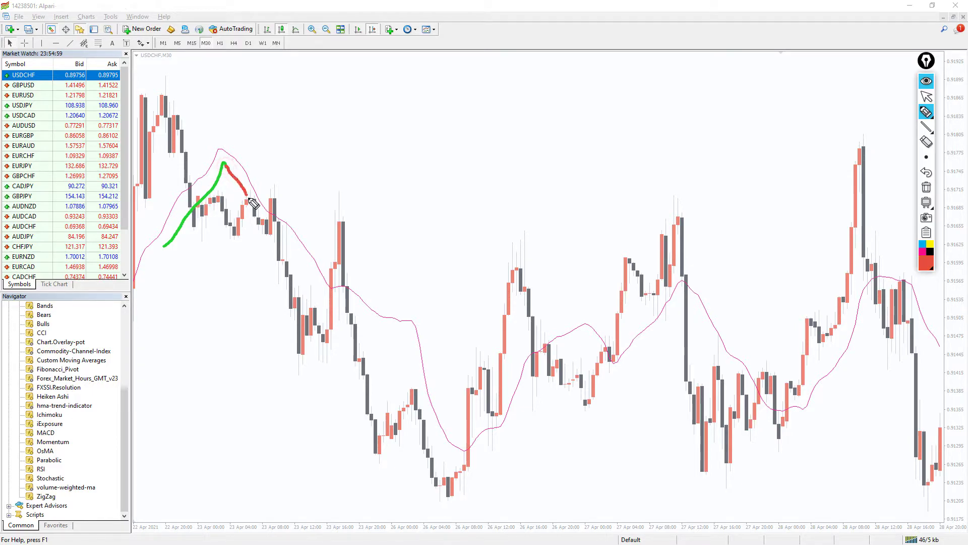
pyautogui.moveTo(264, 226)
pyautogui.mouseDown()
pyautogui.moveTo(330, 303)
pyautogui.moveTo(391, 337)
pyautogui.moveTo(432, 454)
pyautogui.moveTo(466, 472)
pyautogui.moveTo(508, 458)
pyautogui.moveTo(536, 377)
pyautogui.moveTo(582, 346)
pyautogui.moveTo(627, 372)
pyautogui.moveTo(685, 303)
pyautogui.moveTo(738, 393)
pyautogui.moveTo(789, 432)
pyautogui.moveTo(848, 396)
pyautogui.moveTo(878, 313)
pyautogui.mouseUp()
pyautogui.press('g')
pyautogui.press('r')
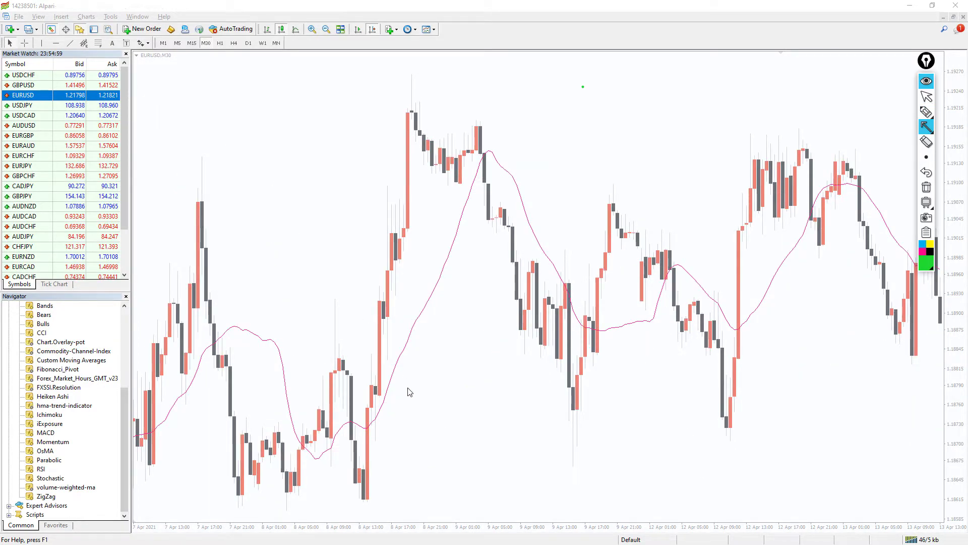
# Mark the EURUSD uptrends and downtrend with green and red arrows, then switch to M15.
pyautogui.moveTo(411, 417)
pyautogui.mouseDown()
pyautogui.moveTo(463, 341)
pyautogui.moveTo(483, 255)
pyautogui.mouseUp()
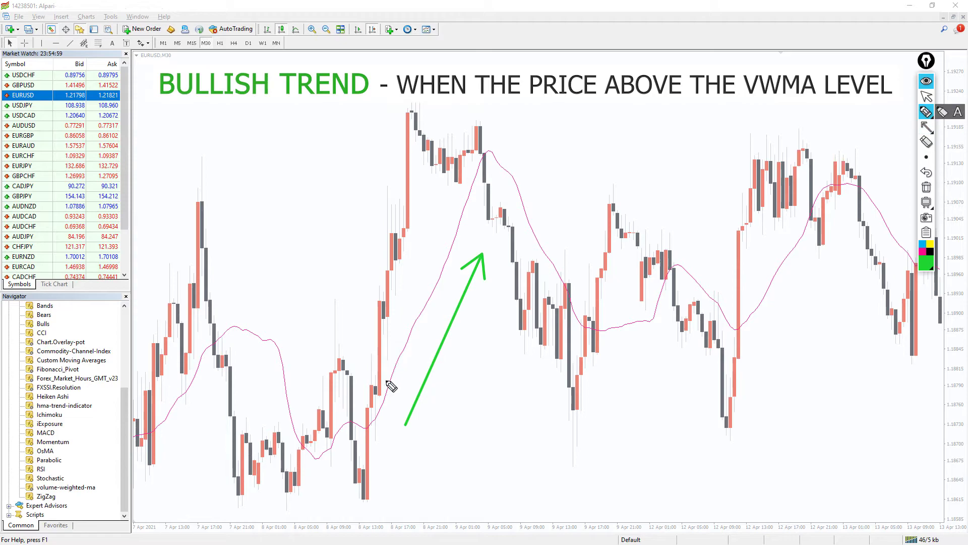
pyautogui.moveTo(386, 377)
pyautogui.mouseDown()
pyautogui.moveTo(424, 239)
pyautogui.moveTo(475, 175)
pyautogui.mouseUp()
pyautogui.moveTo(506, 144)
pyautogui.mouseDown()
pyautogui.moveTo(586, 265)
pyautogui.moveTo(589, 292)
pyautogui.mouseUp()
pyautogui.press('p')
pyautogui.moveTo(476, 193)
pyautogui.mouseDown()
pyautogui.moveTo(500, 230)
pyautogui.moveTo(510, 324)
pyautogui.moveTo(532, 365)
pyautogui.moveTo(574, 395)
pyautogui.mouseUp()
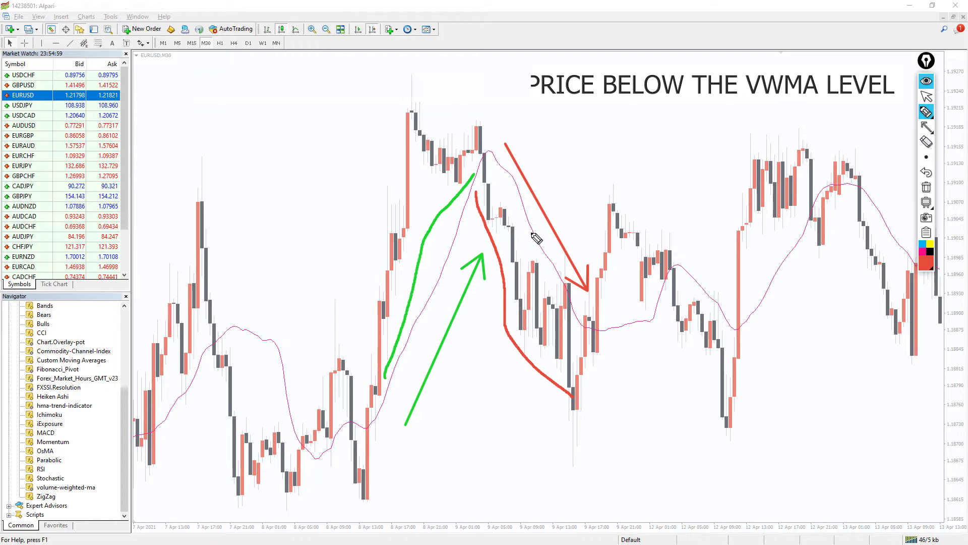
pyautogui.moveTo(532, 233); pyautogui.dragTo(512, 277)
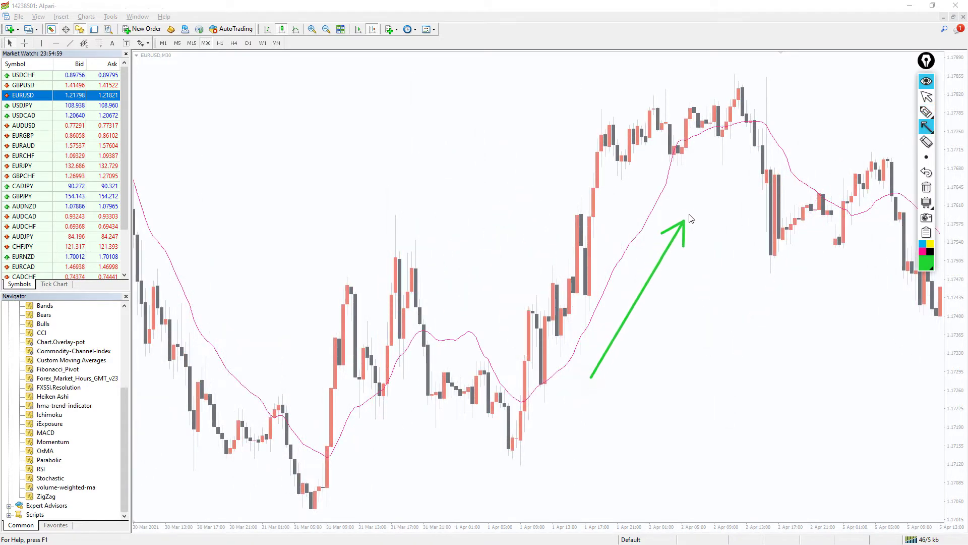
pyautogui.moveTo(578, 350)
pyautogui.mouseDown()
pyautogui.moveTo(666, 199)
pyautogui.moveTo(678, 154)
pyautogui.mouseUp()
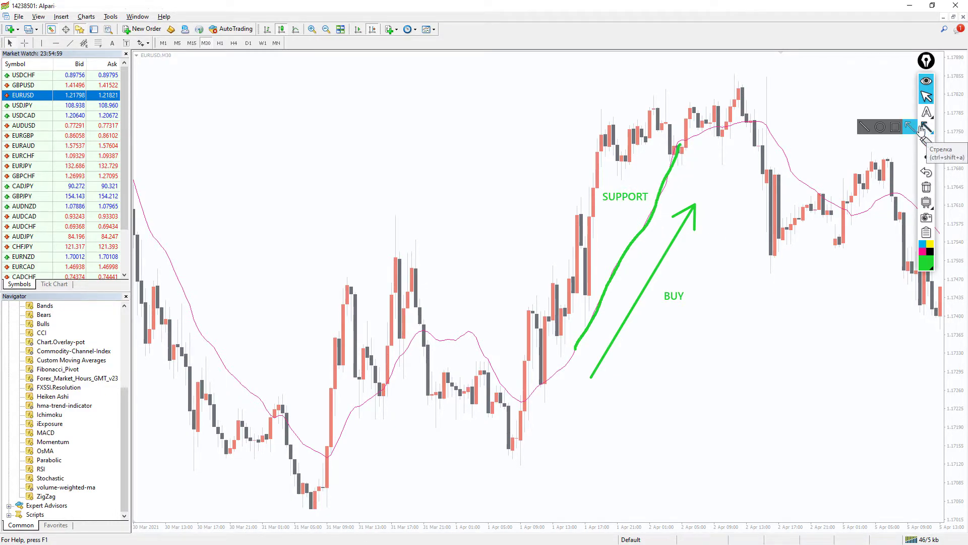
pyautogui.click(191, 43)
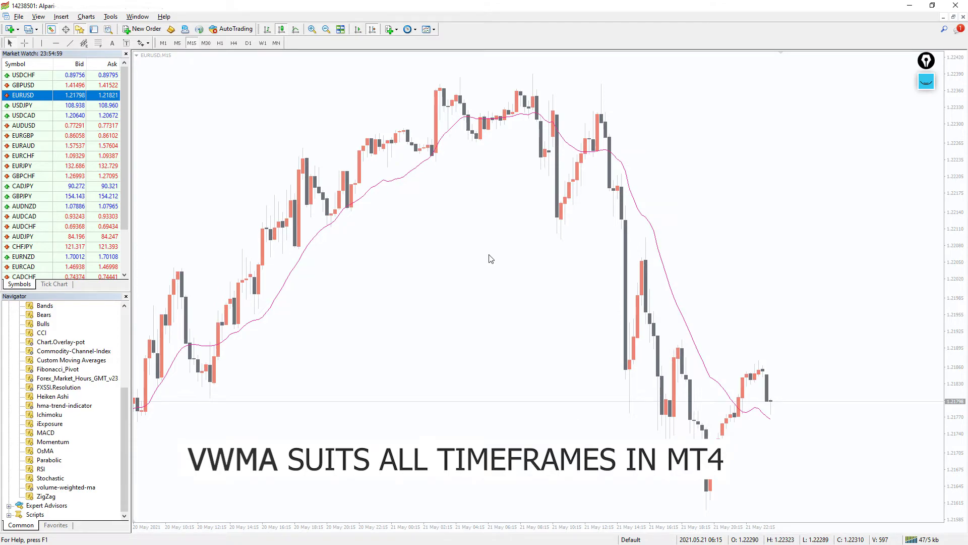
pyautogui.rightClick(421, 187)
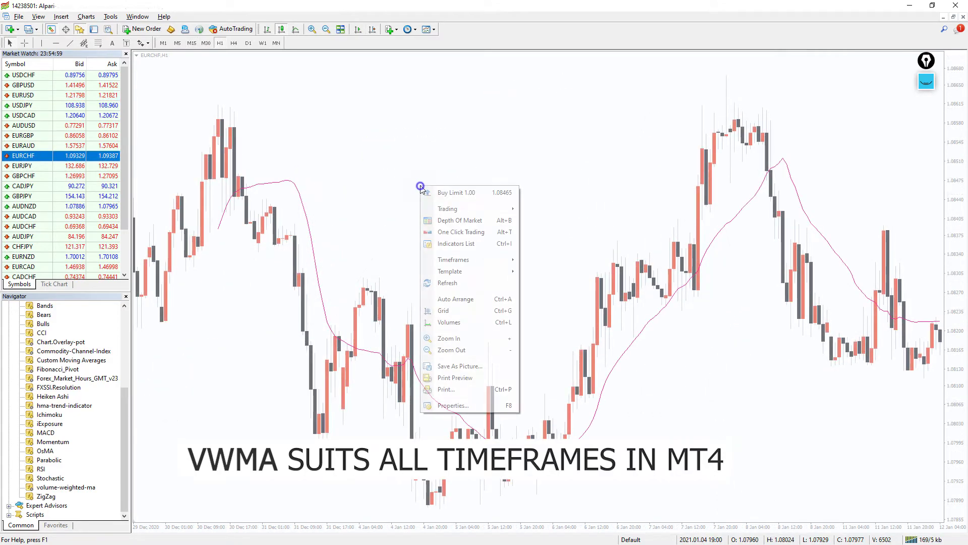
# Open the volume-weighted-ma settings from the chart's Indicators List, showing its inputs.
pyautogui.click(444, 244)
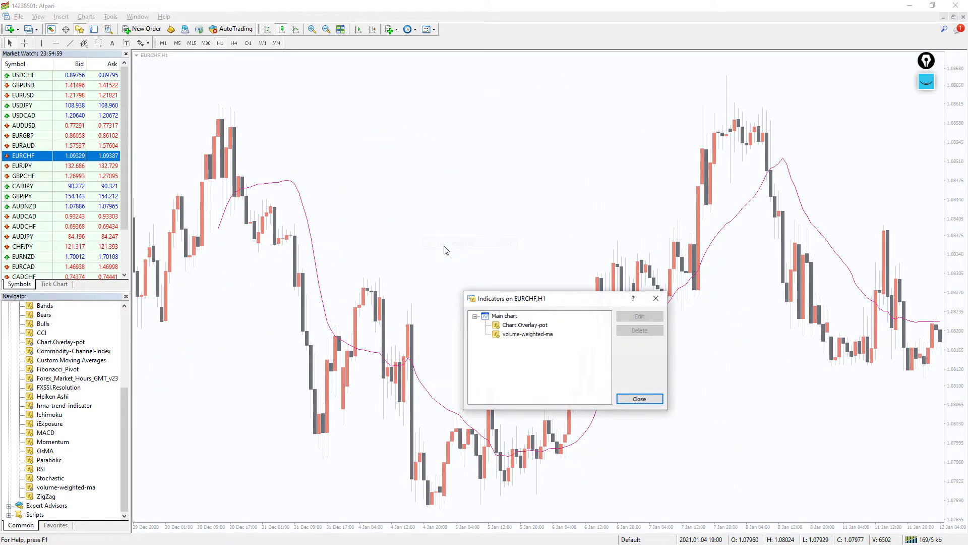
pyautogui.click(531, 335)
pyautogui.click(639, 316)
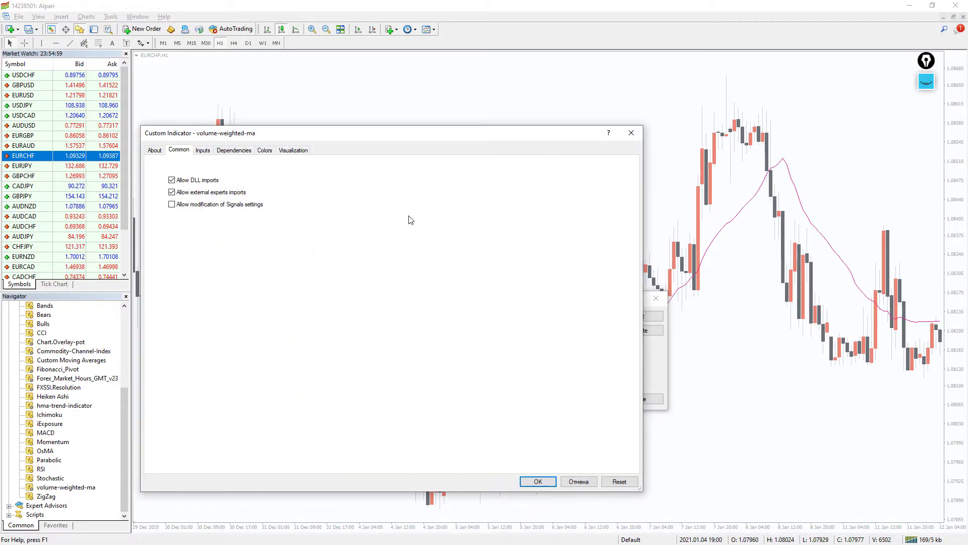
pyautogui.click(202, 150)
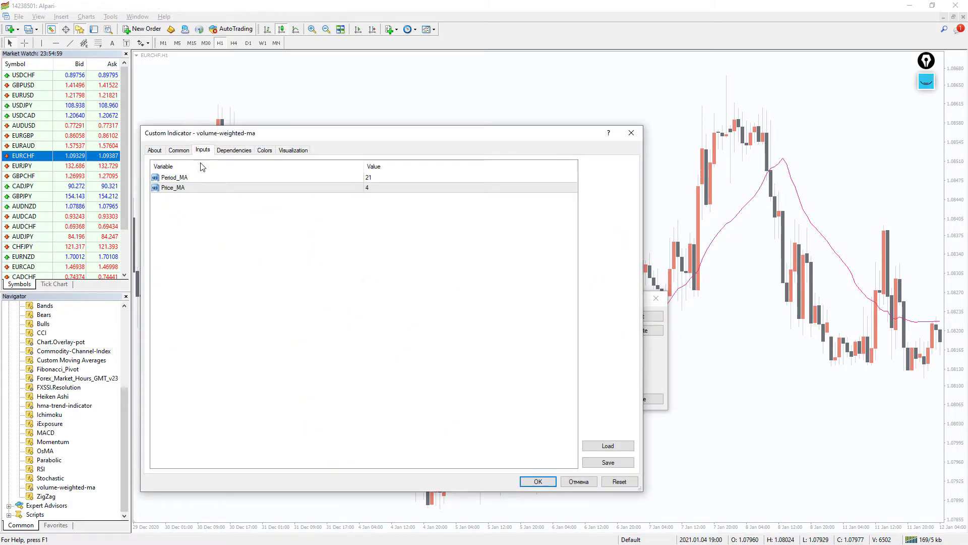
# Review Period_MA 21 and Price_MA 4, then the Dependencies and Colors tabs.
pyautogui.click(193, 181)
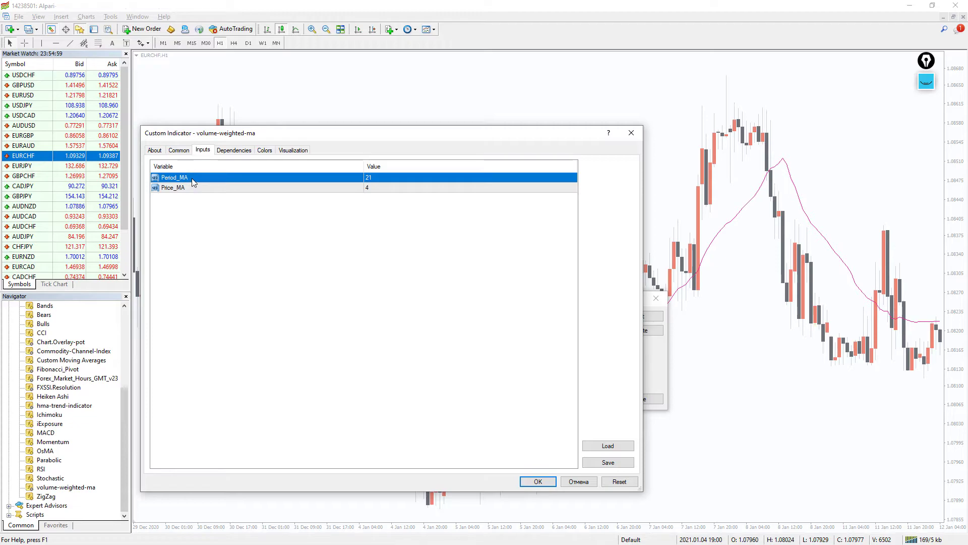
pyautogui.click(384, 179)
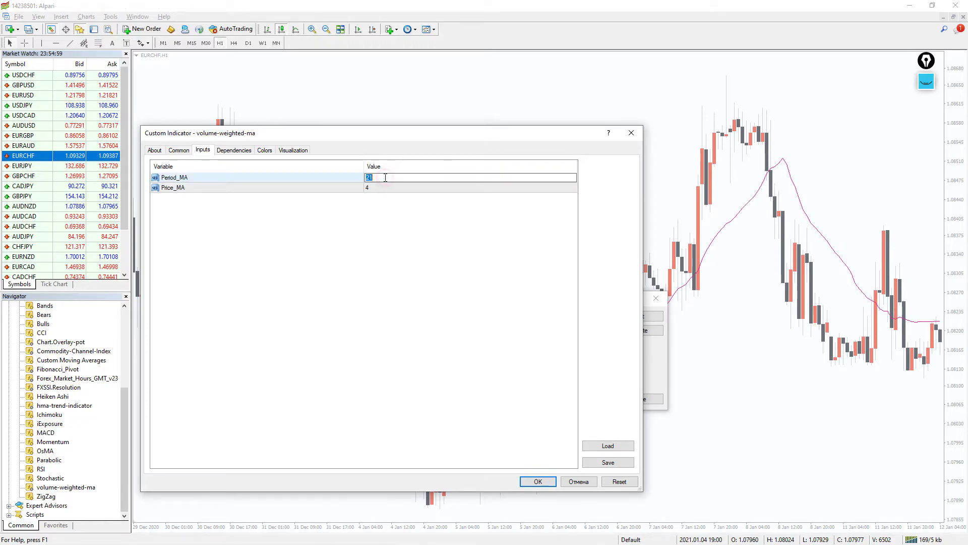
pyautogui.click(385, 177)
pyautogui.click(346, 199)
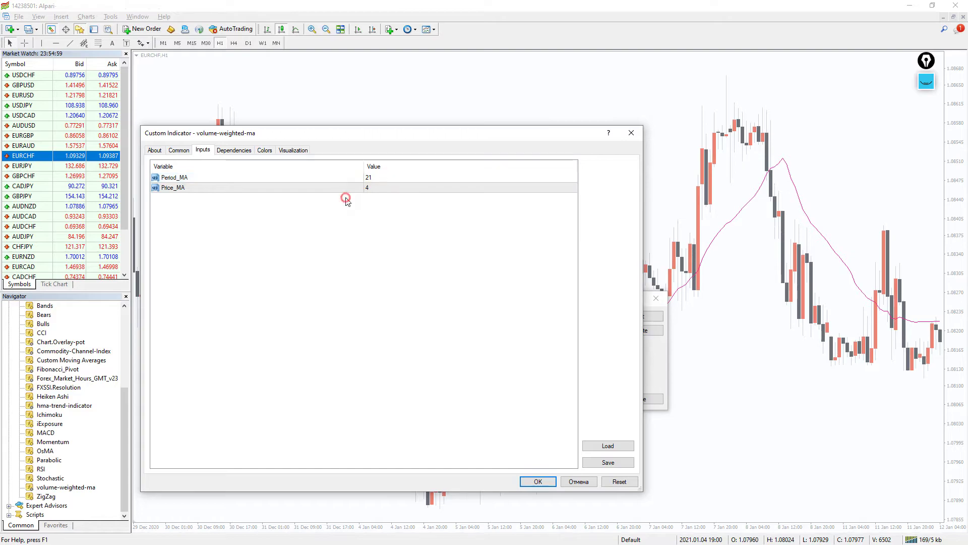
pyautogui.click(289, 190)
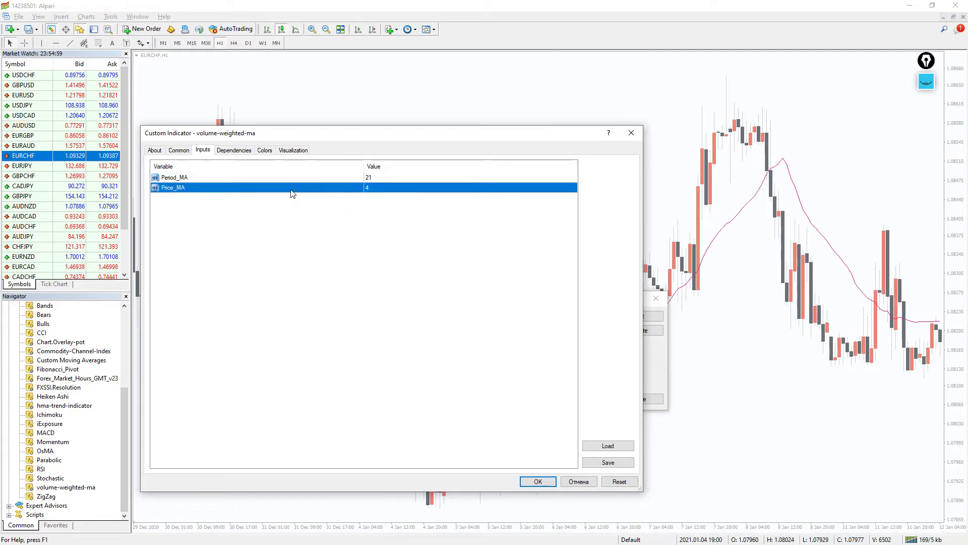
pyautogui.click(377, 204)
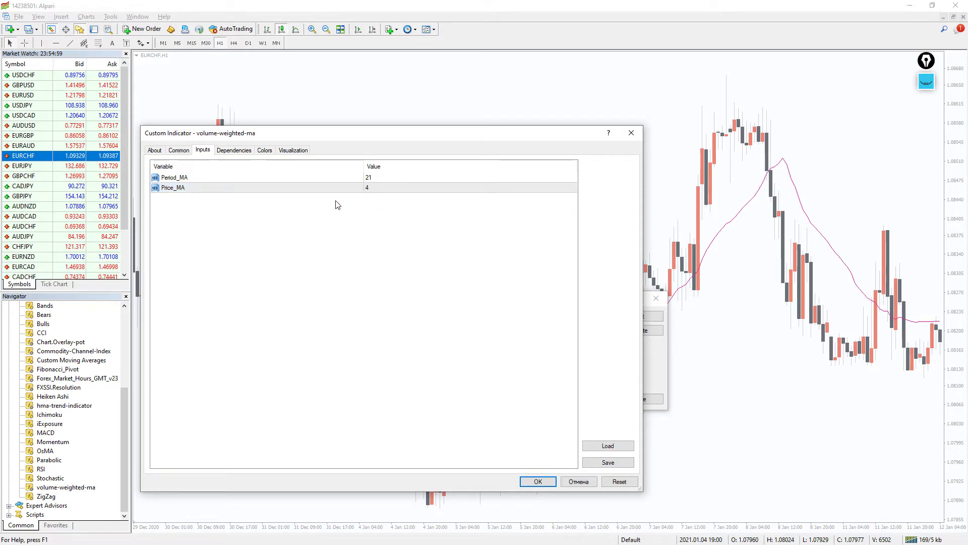
pyautogui.click(234, 151)
pyautogui.click(262, 151)
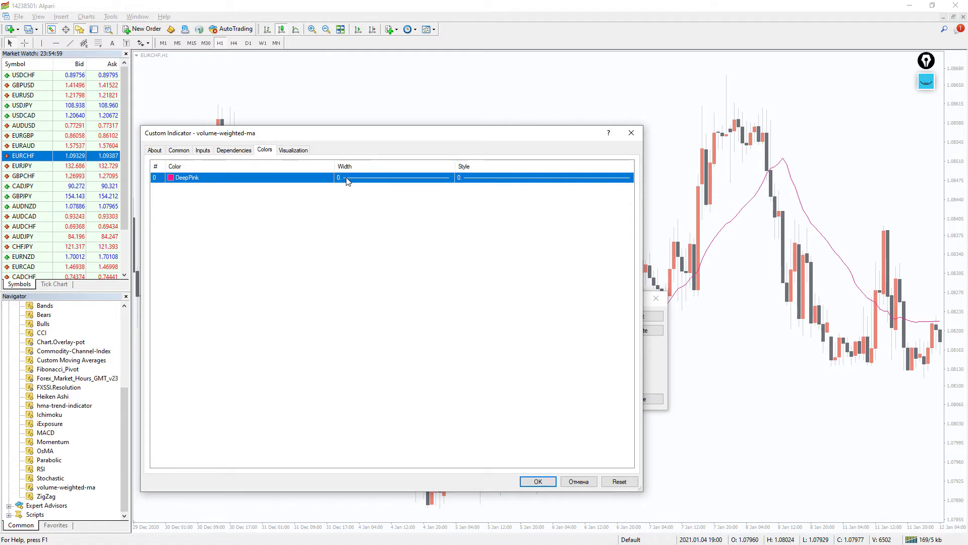
# Check the Visualization and Inputs tabs, then close the Custom Indicator dialog with OK.
pyautogui.click(286, 153)
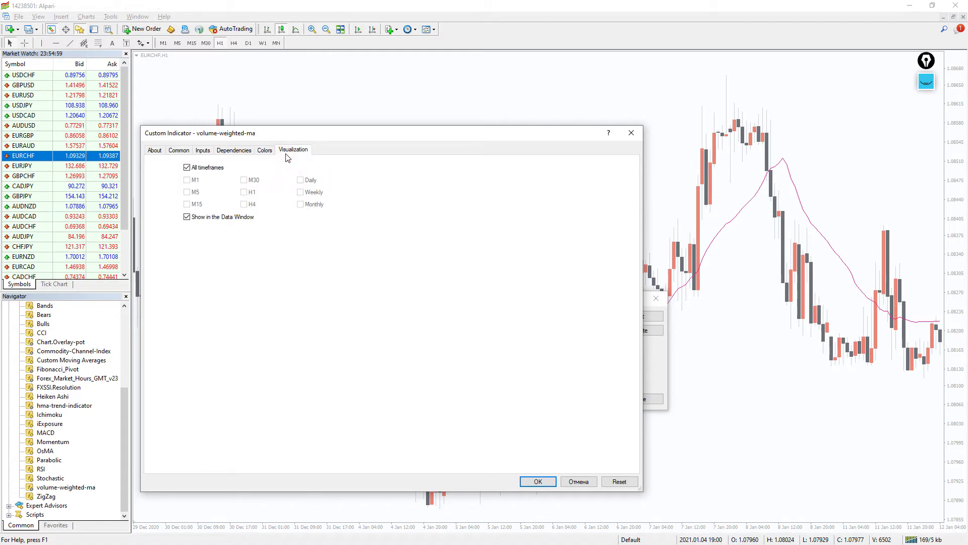
pyautogui.click(203, 152)
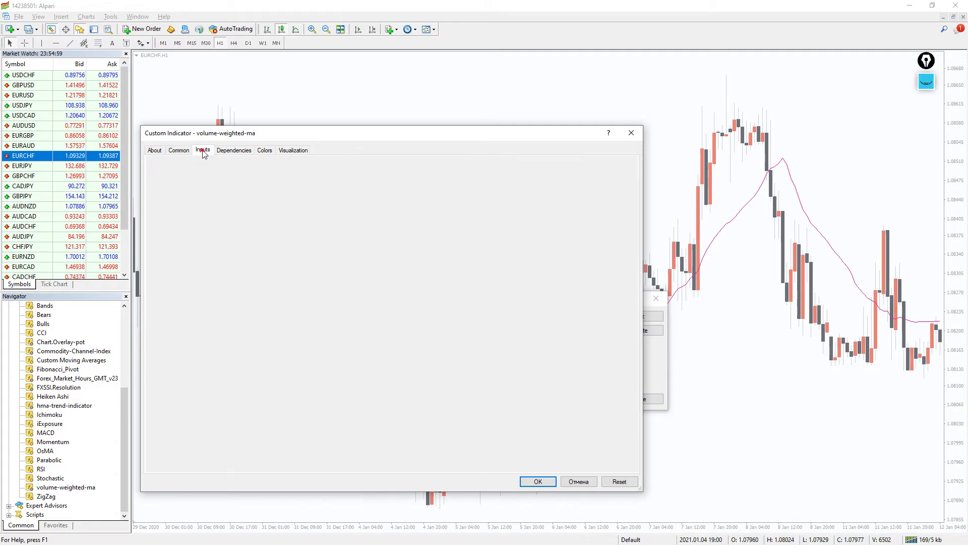
pyautogui.click(540, 480)
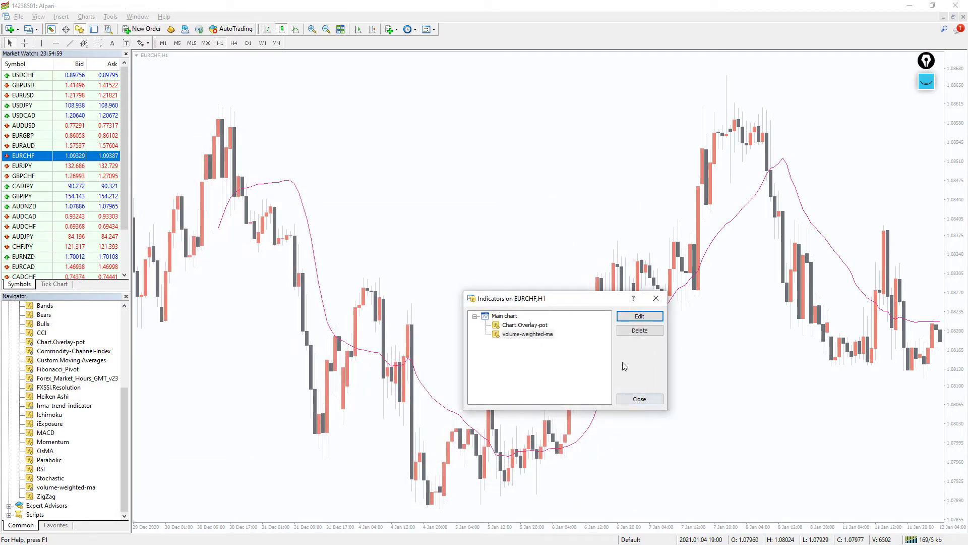
pyautogui.click(630, 401)
# Close the Indicators list, scroll EURCHF H1 to mid-January bars, and compress the price scale.
pyautogui.moveTo(674, 216); pyautogui.dragTo(633, 216)
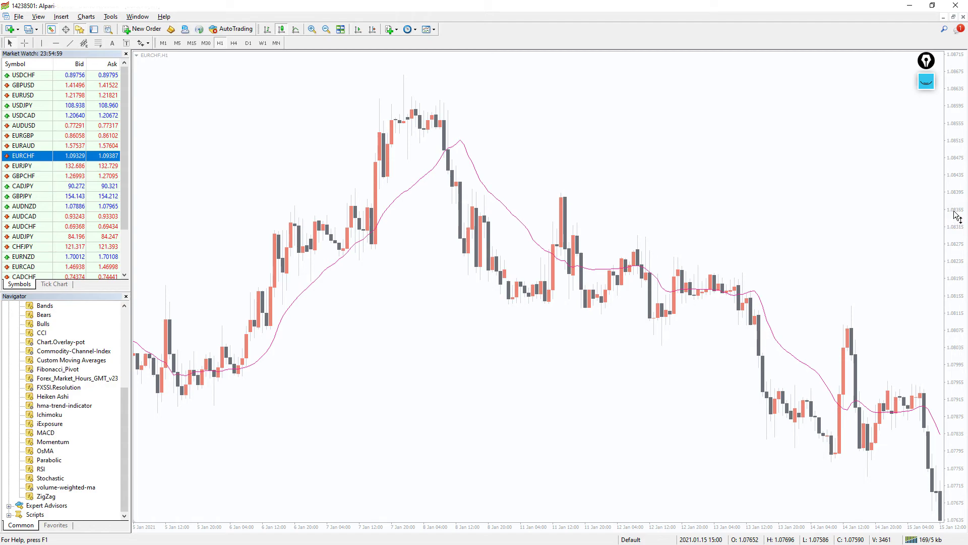
pyautogui.moveTo(960, 199); pyautogui.dragTo(958, 208)
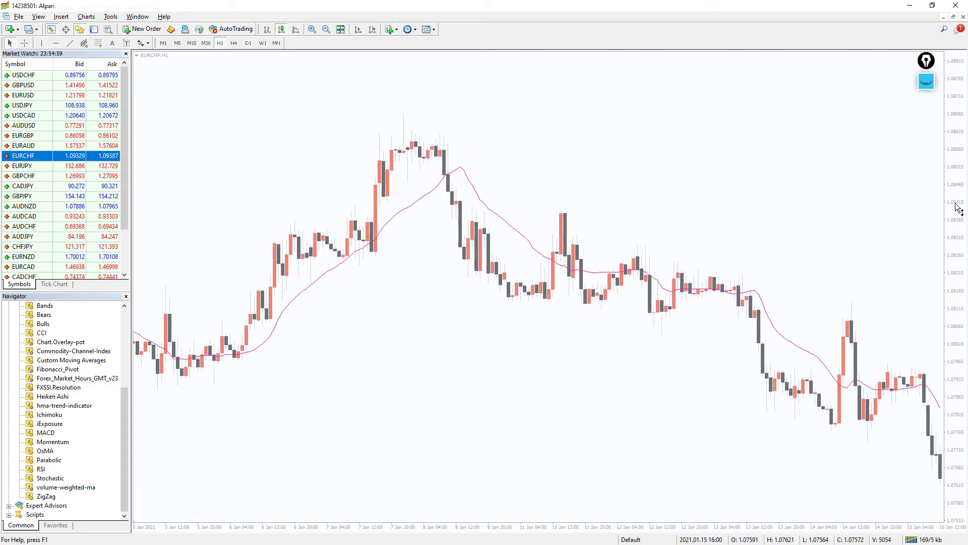